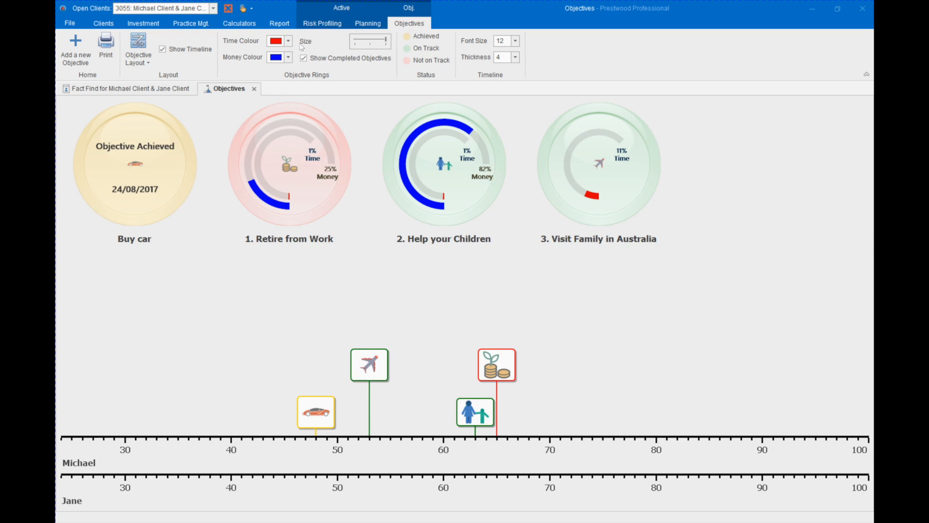
Reorder the objectives so Visit Family in Australia is the first priority, ahead of Retire from Work.
left_click(368, 23)
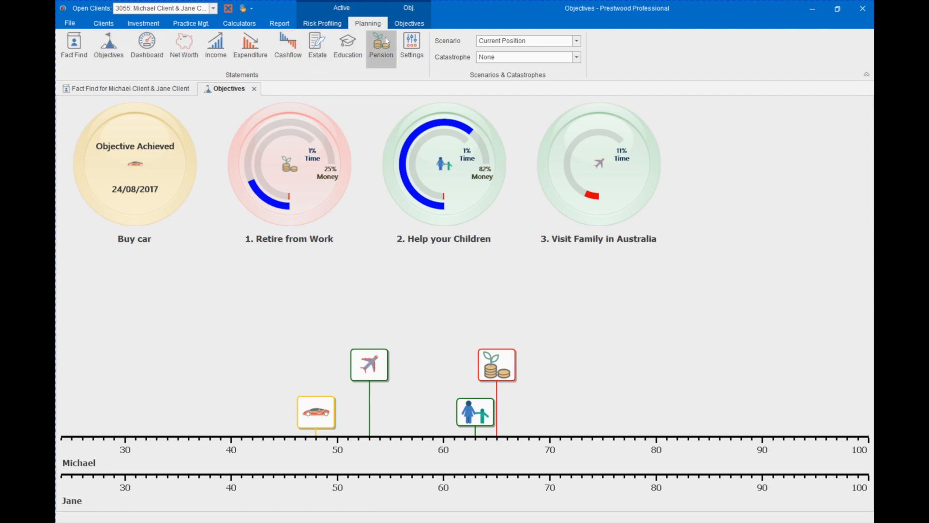
left_click(408, 24)
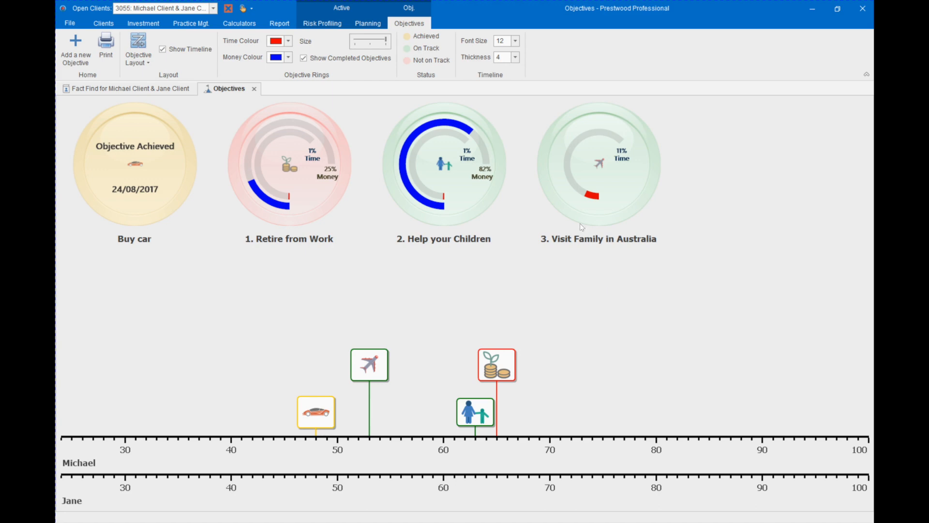
mouse_move(586, 165)
mouse_move(376, 163)
left_mouse_down()
mouse_move(226, 148)
mouse_move(236, 255)
left_mouse_up()
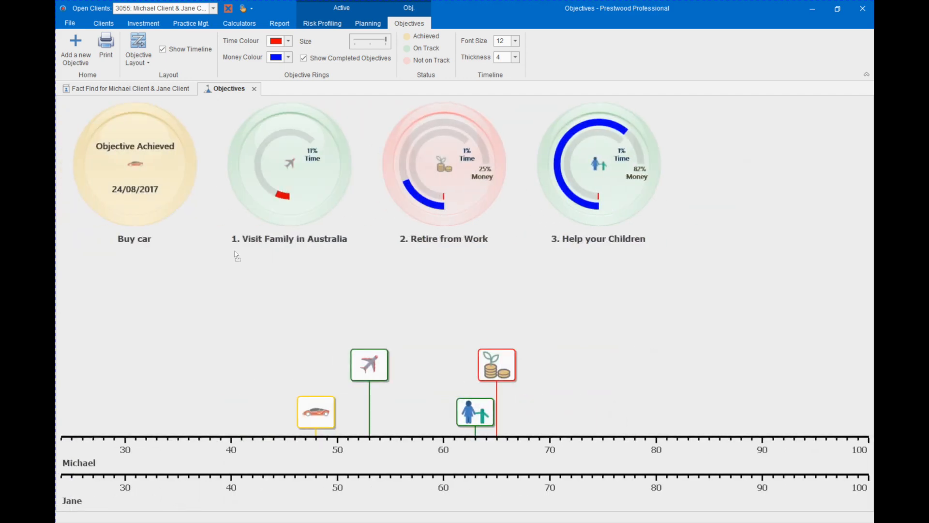
Try the Twin Column Vertical objective layout with and without the timeline, restoring the Horizontal layout.
left_click(139, 49)
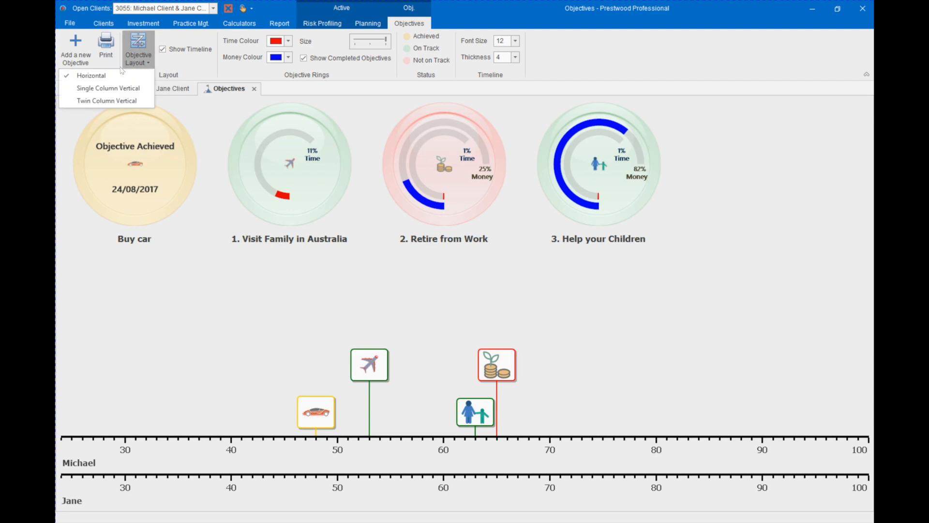
left_click(112, 100)
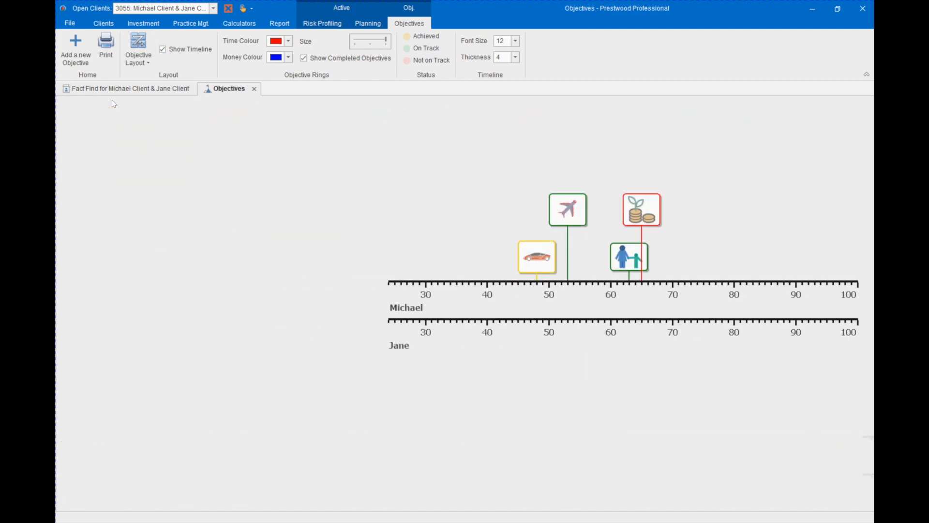
left_click(163, 53)
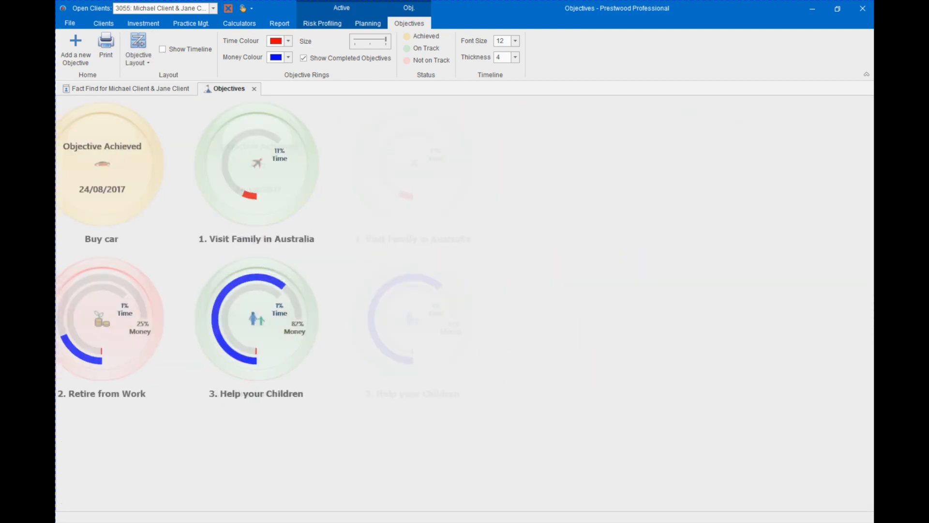
left_click(162, 50)
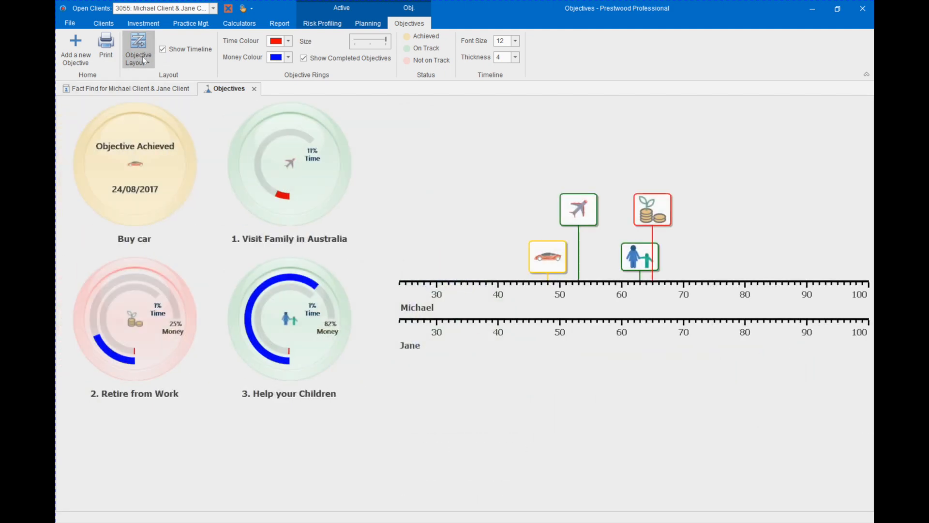
left_click(142, 56)
left_click(92, 75)
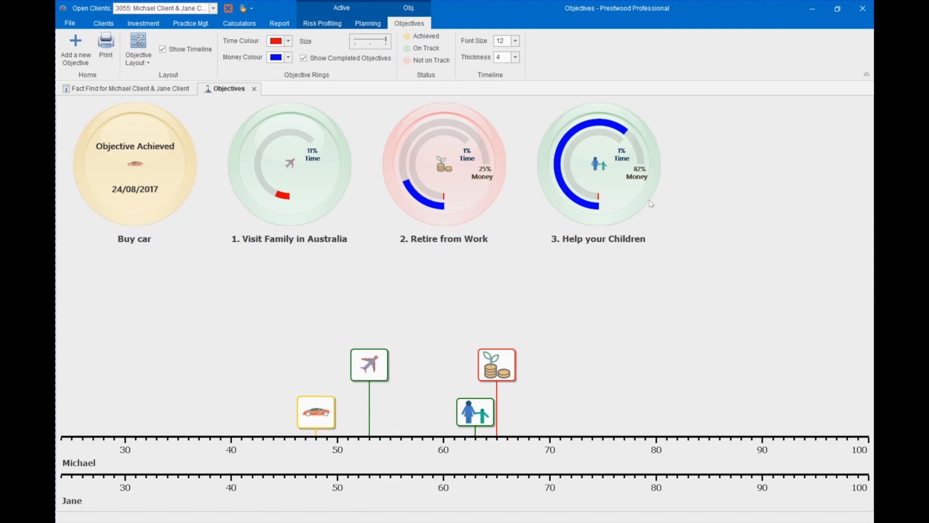
Move the Visit Family in Australia marker on the timeline to about age 51.
mouse_move(648, 203)
mouse_move(396, 115)
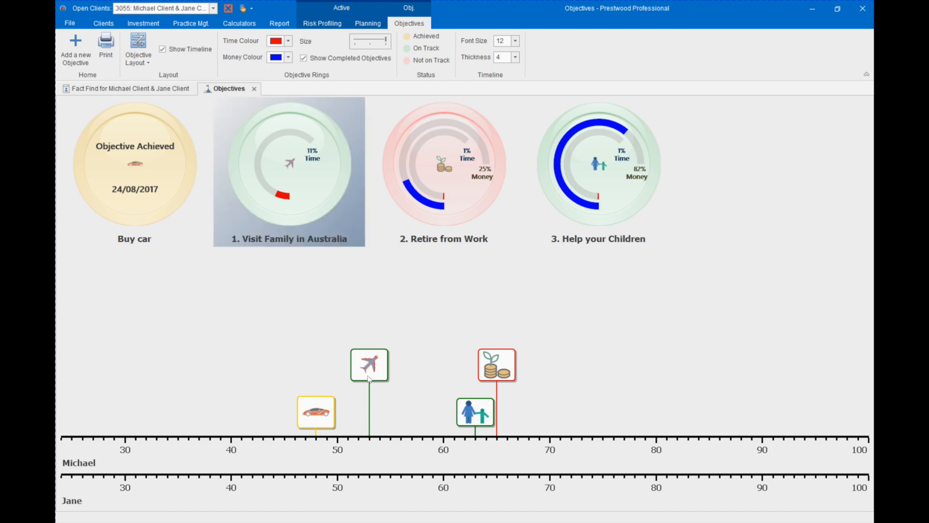
mouse_move(368, 379)
left_mouse_down()
mouse_move(401, 379)
mouse_move(347, 379)
left_mouse_up()
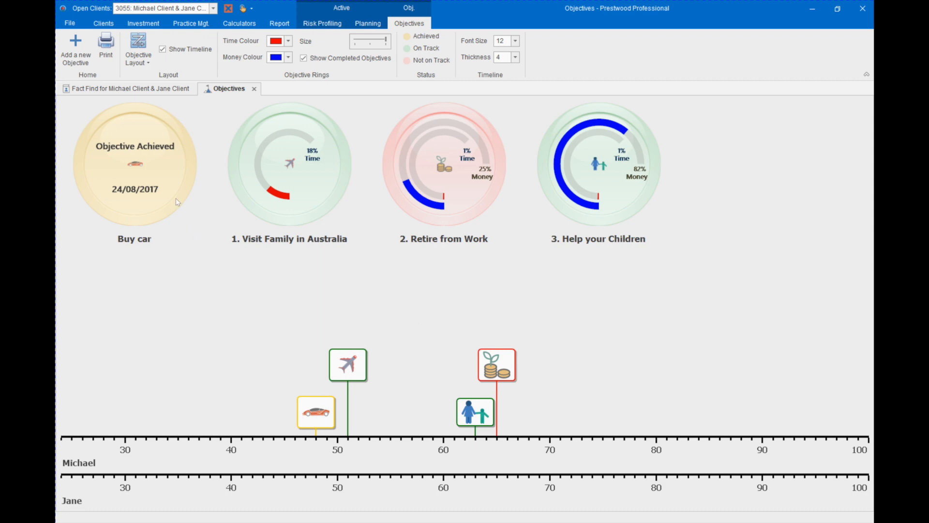
Review the Buy car objective's details, including its dates and achieved status, without changing them.
mouse_move(176, 198)
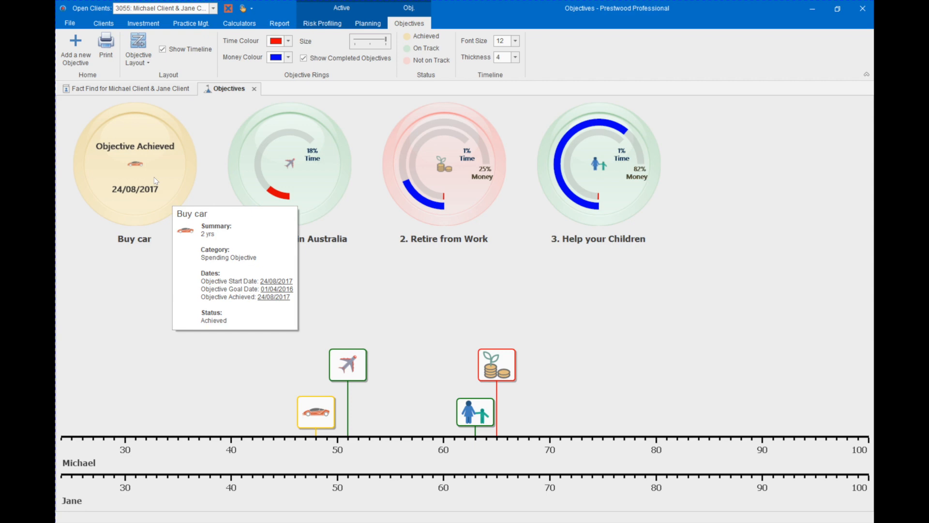
right_click(155, 180)
left_click(178, 185)
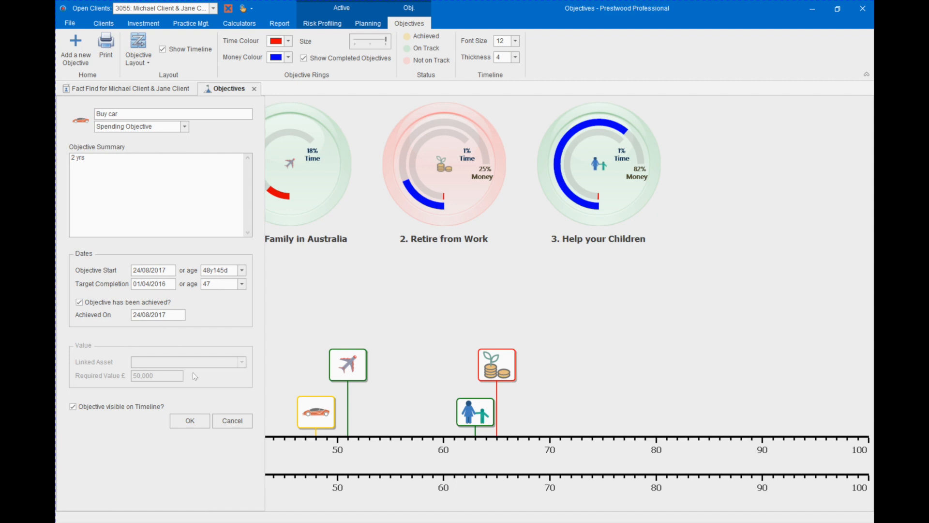
left_click(226, 425)
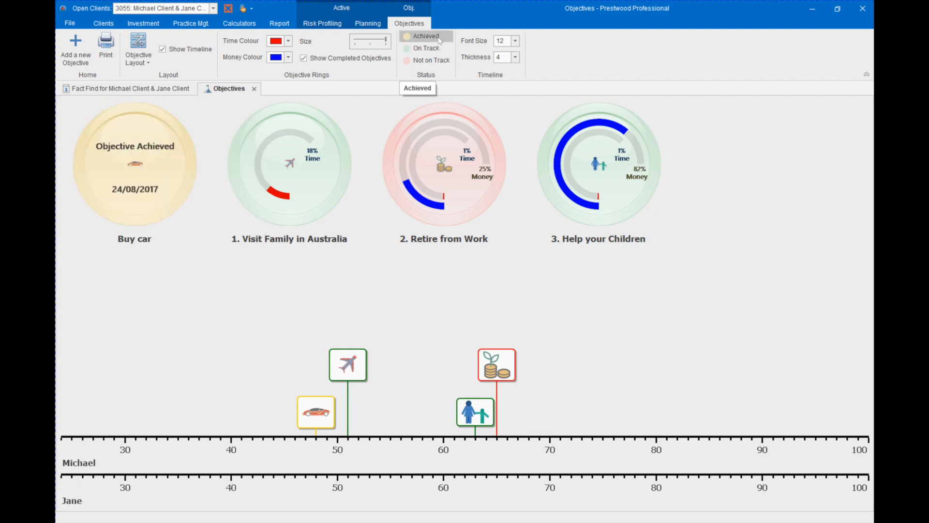
mouse_move(190, 206)
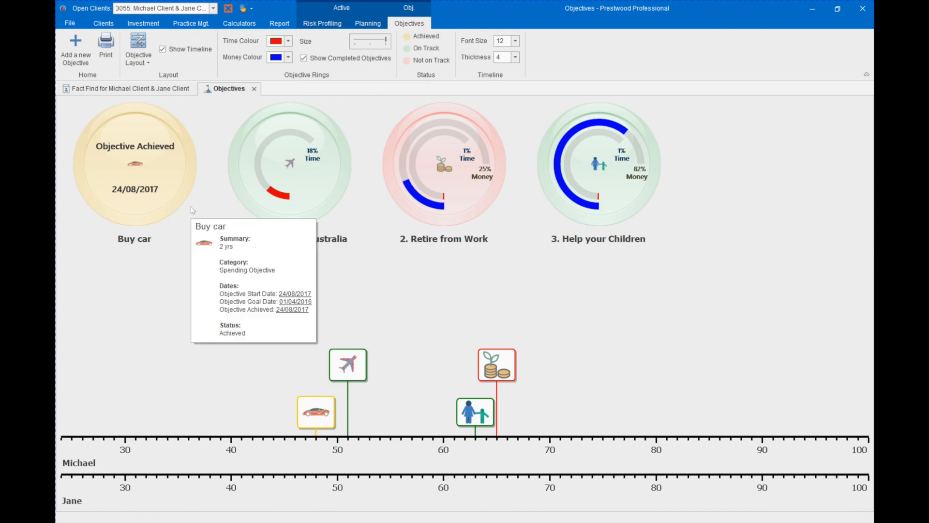
Start a new blank objective named "Learn to sail" with start date 24/10/2017 and target completion 01/08/2034.
left_click(72, 58)
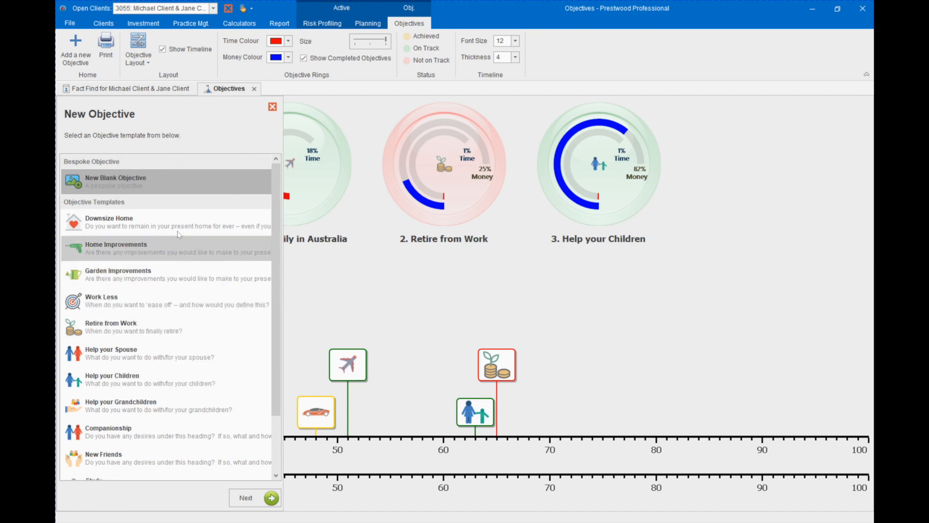
double_click(108, 179)
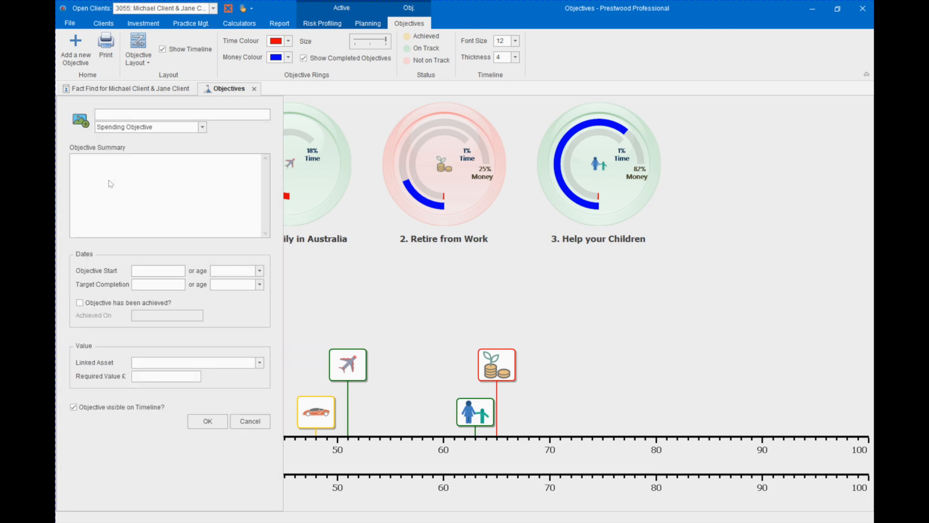
type("Learn to sail24/10/201765y91d")
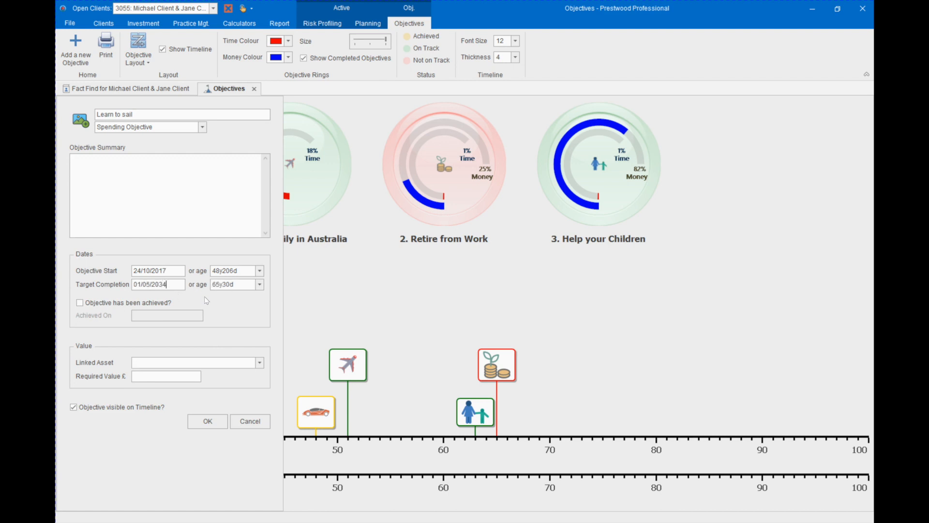
key("Up")
Leave the linked asset empty, set the category to Non-Financial Objective and enter the summary "fun times!".
left_click(260, 363)
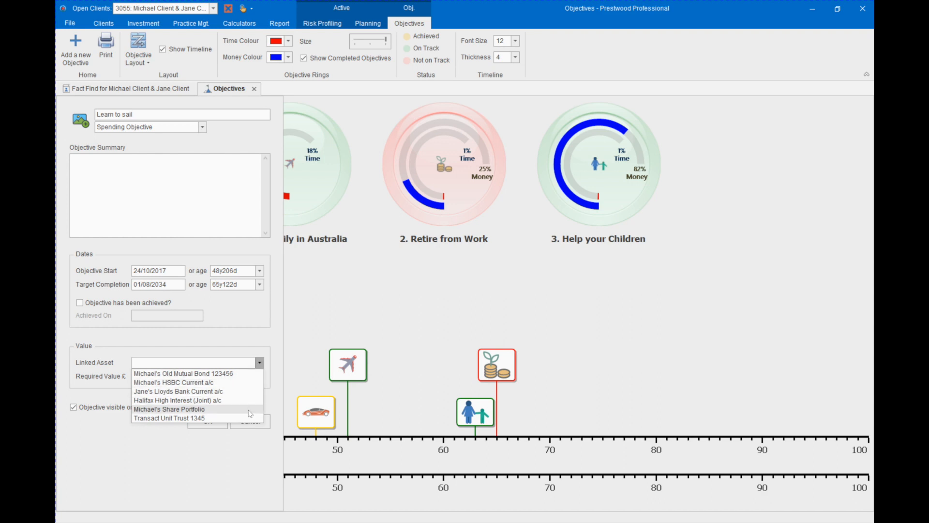
left_click(237, 320)
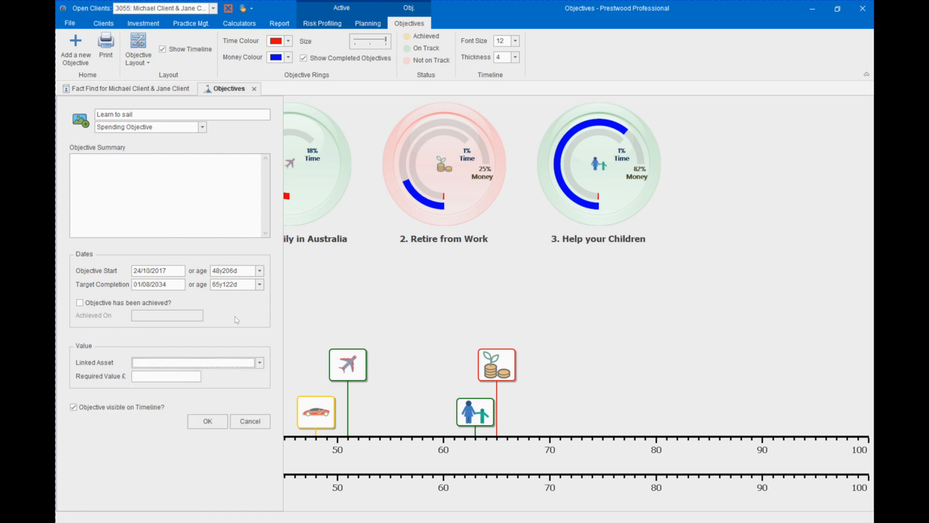
left_click(202, 127)
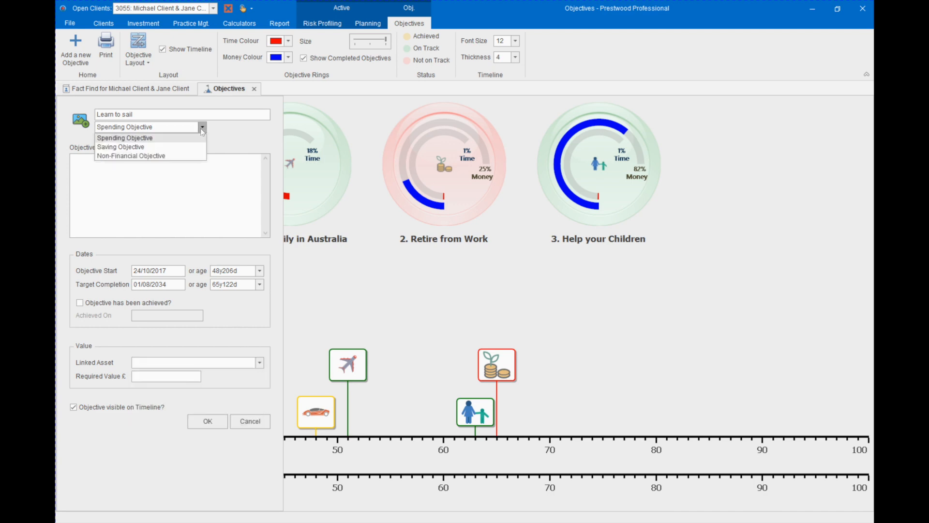
left_click(156, 156)
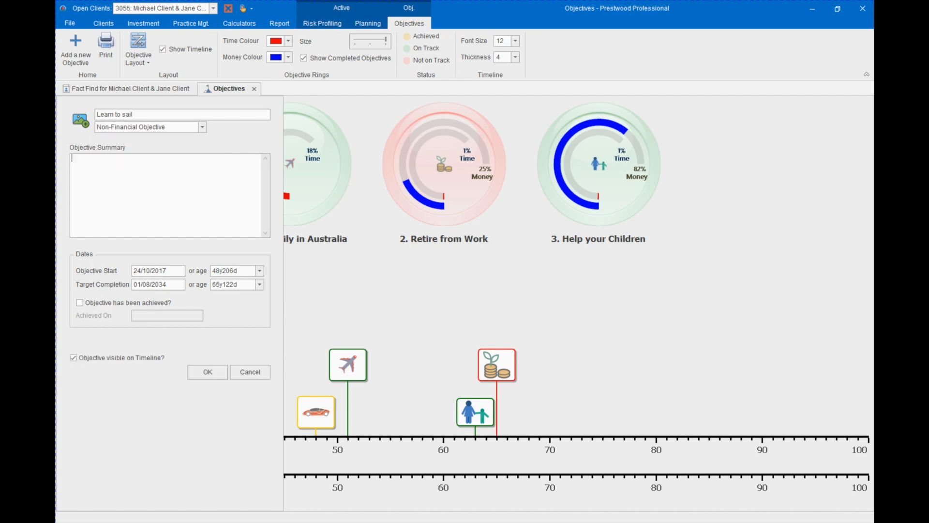
type("fun times!")
Assign the sailing boat icon with blue and red sails from the Transport group and save the Learn to sail objective.
left_click(199, 376)
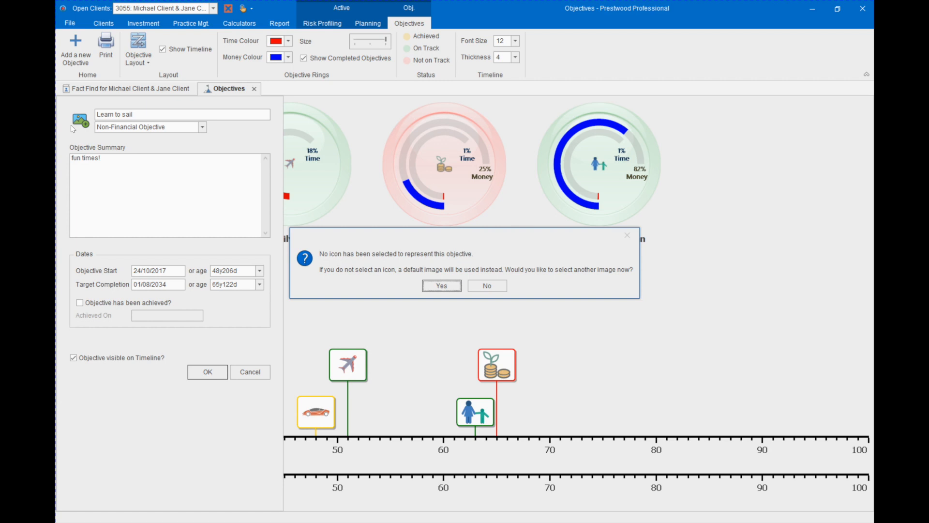
left_click(444, 287)
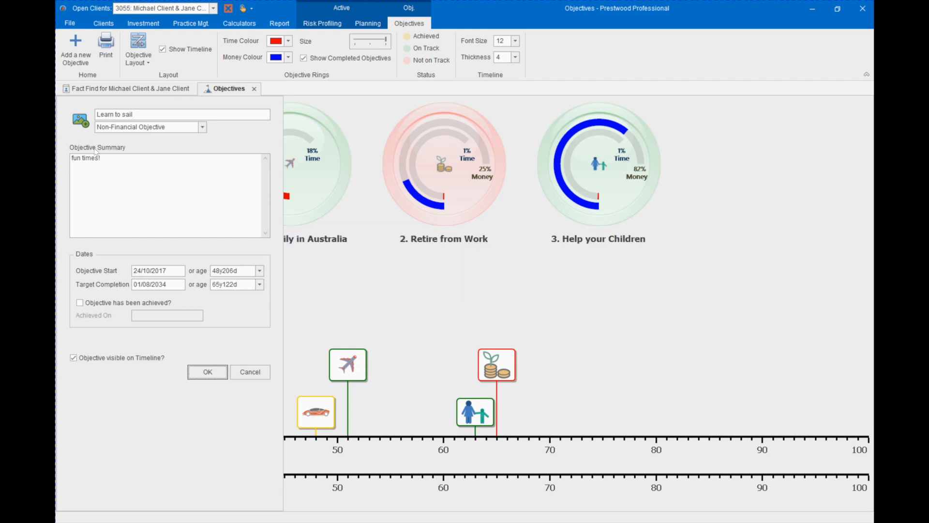
left_click(83, 125)
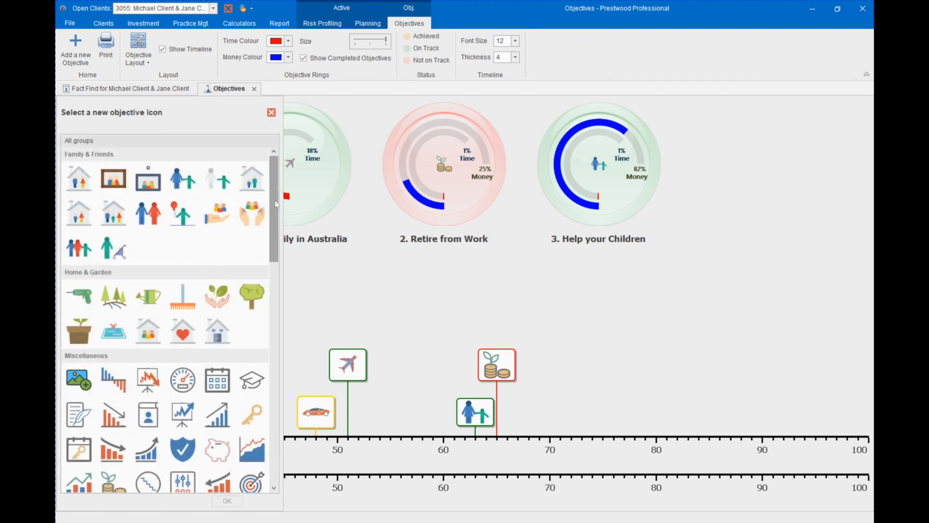
left_click_drag(274, 199, 271, 393)
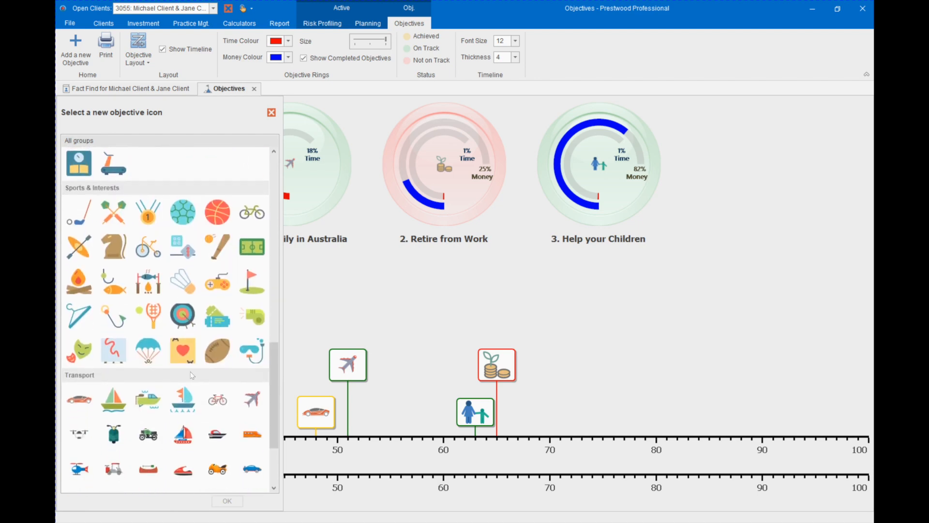
left_click(189, 401)
left_click(217, 501)
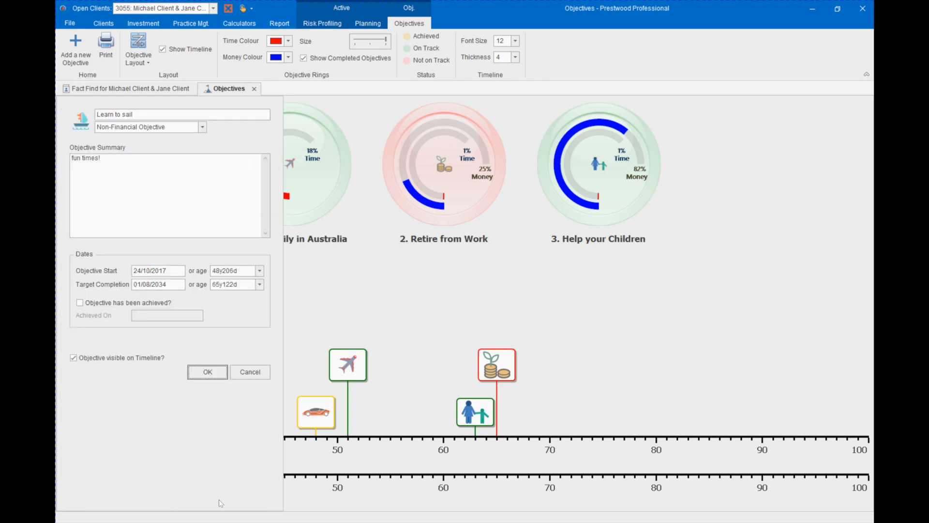
left_click(216, 378)
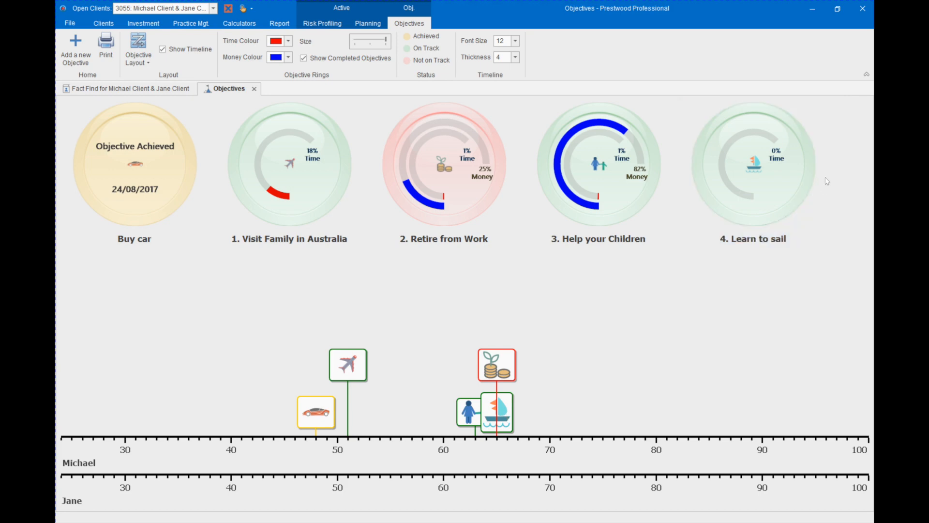
Review the Help your Children objective's summary details and chart the value of its linked asset, closing the chart when done.
mouse_move(781, 187)
mouse_move(448, 205)
mouse_move(611, 214)
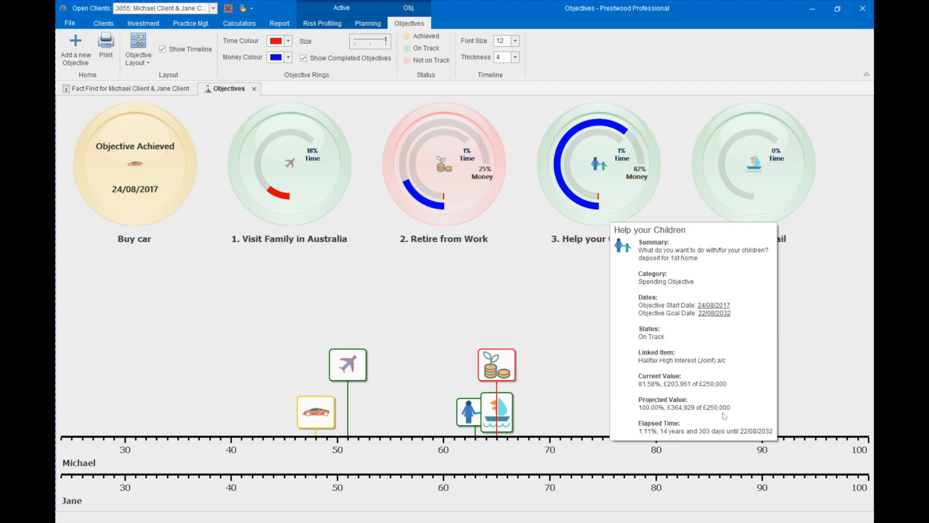
right_click(608, 203)
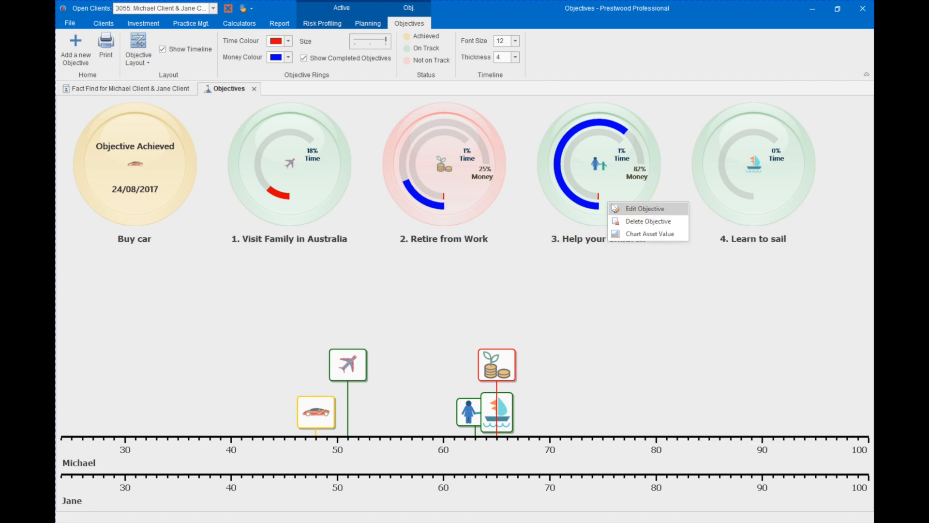
left_click(636, 235)
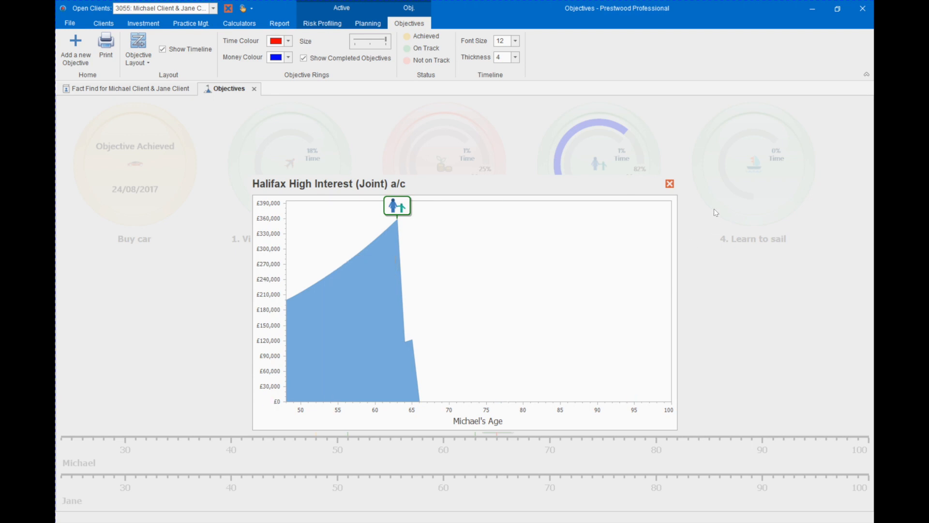
left_click(669, 184)
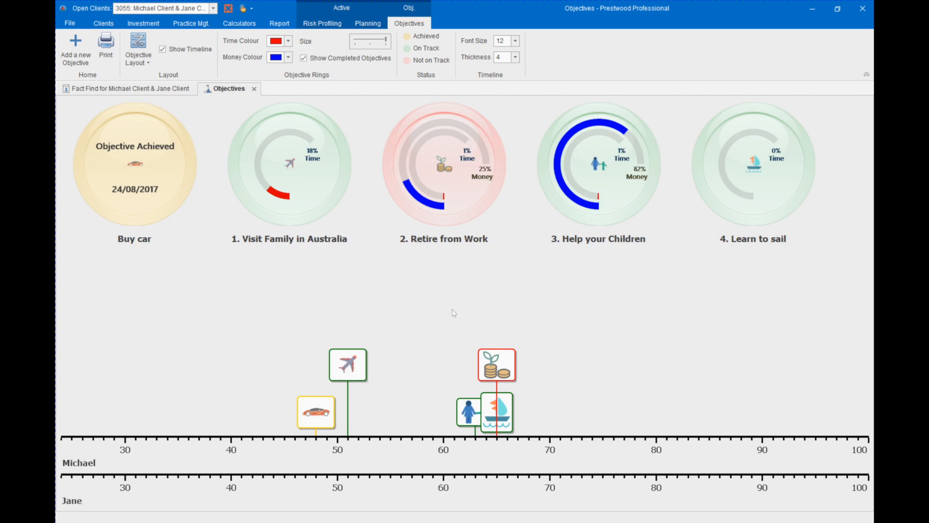